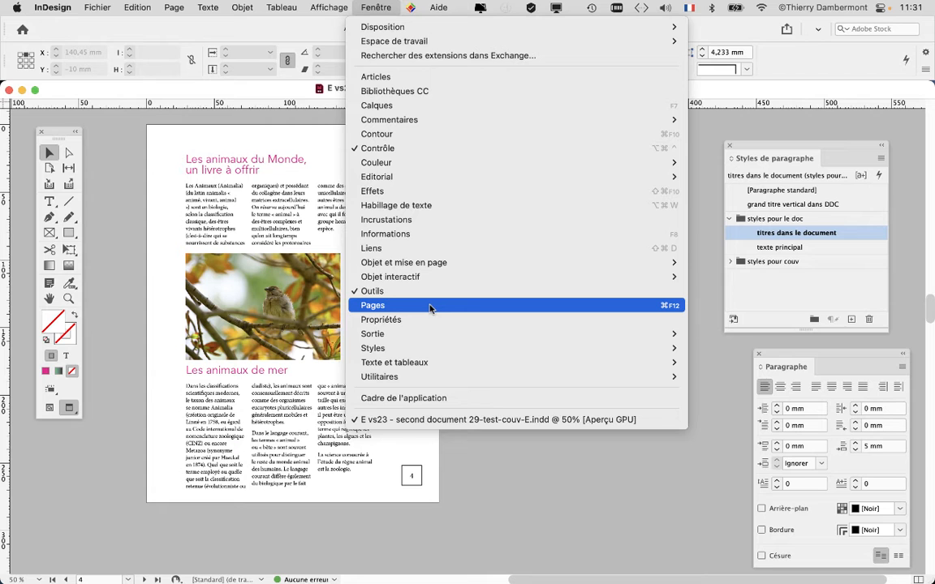
Display the document's page thumbnails and go to the blank page 5.
left_click(430, 307)
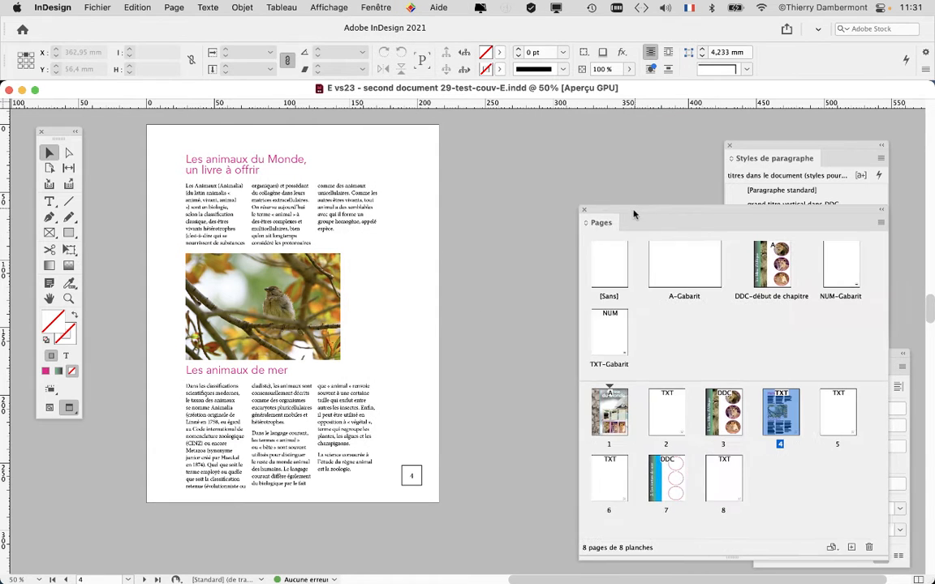
left_click_drag(634, 214, 475, 88)
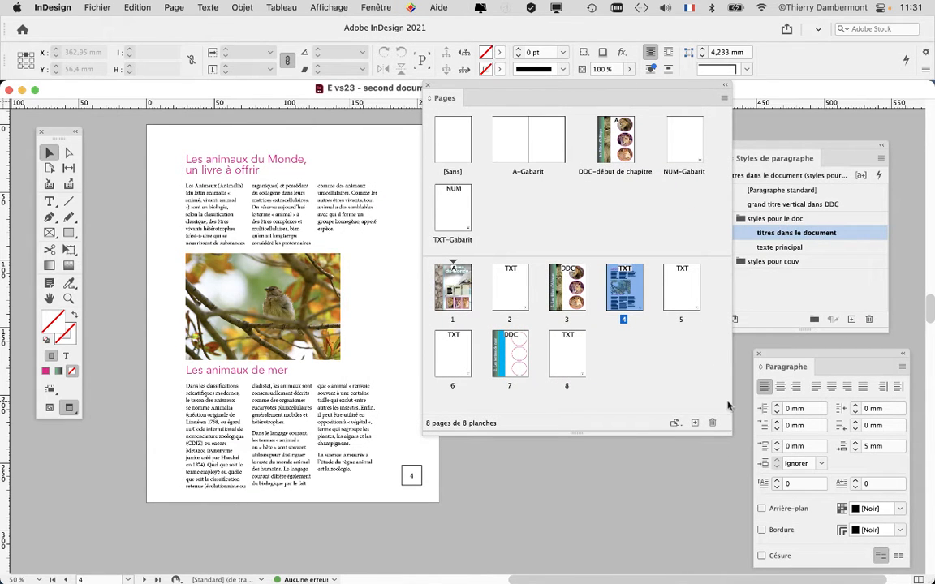
left_click(680, 300)
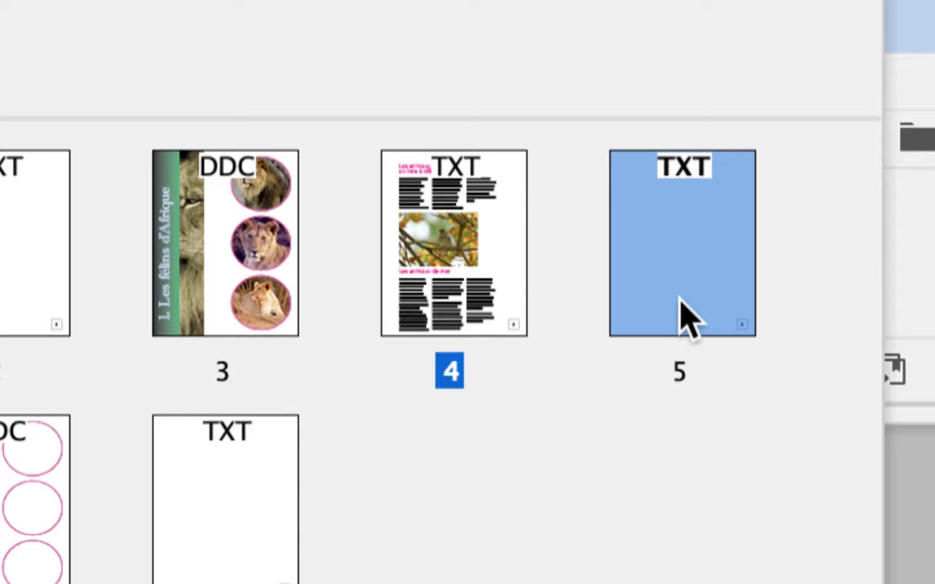
double_click(680, 284)
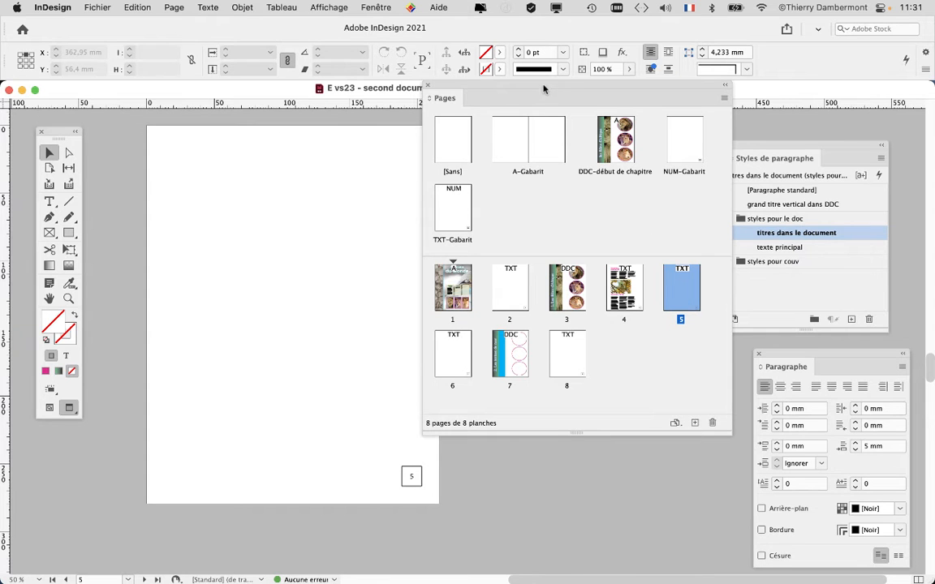
left_click_drag(544, 88, 577, 106)
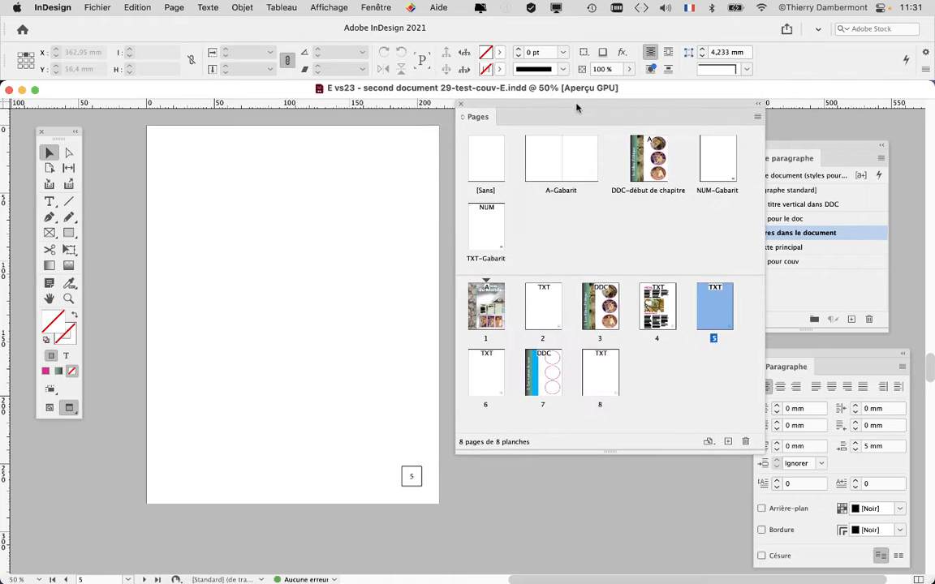
Display the layer list and make the "guide texte 12col" layer visible on page 5.
left_click(377, 7)
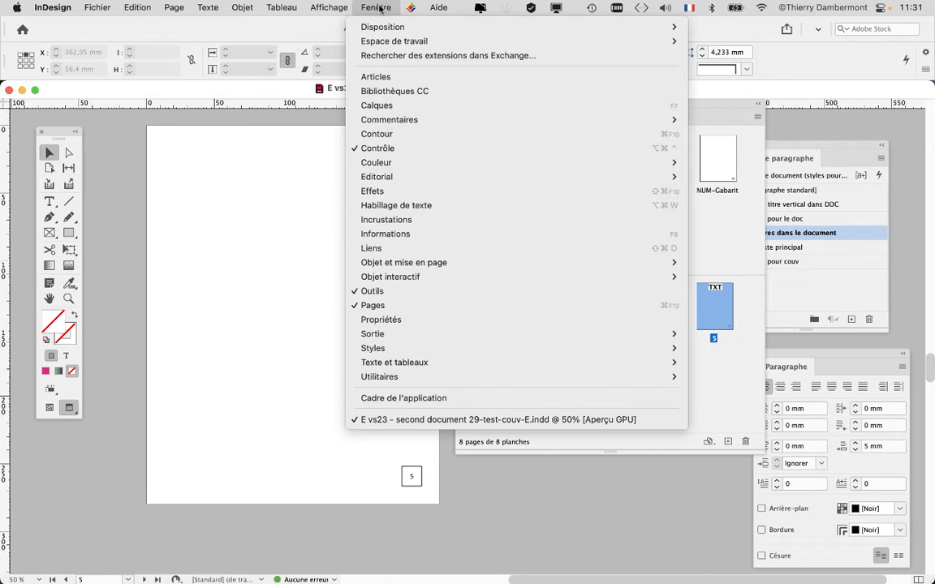
left_click(383, 107)
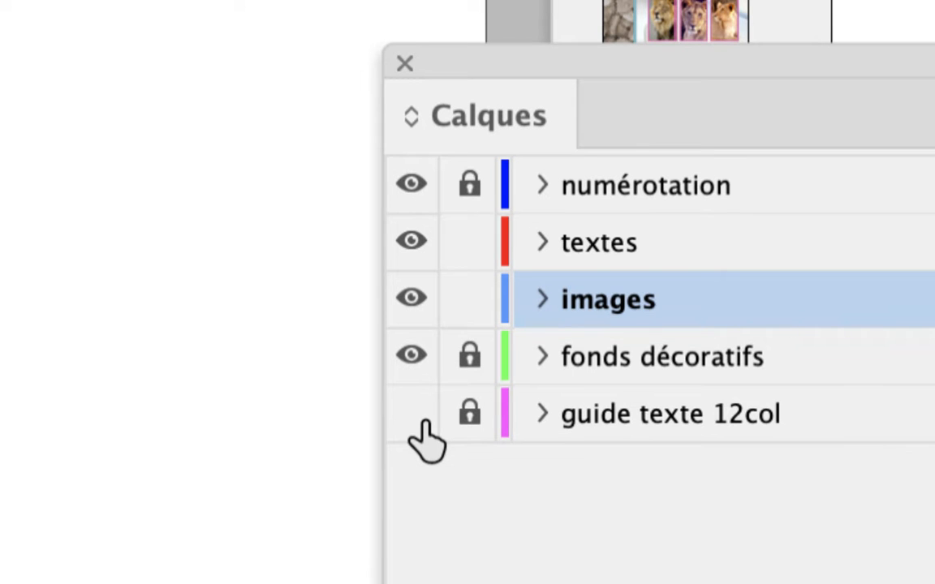
left_click(411, 414)
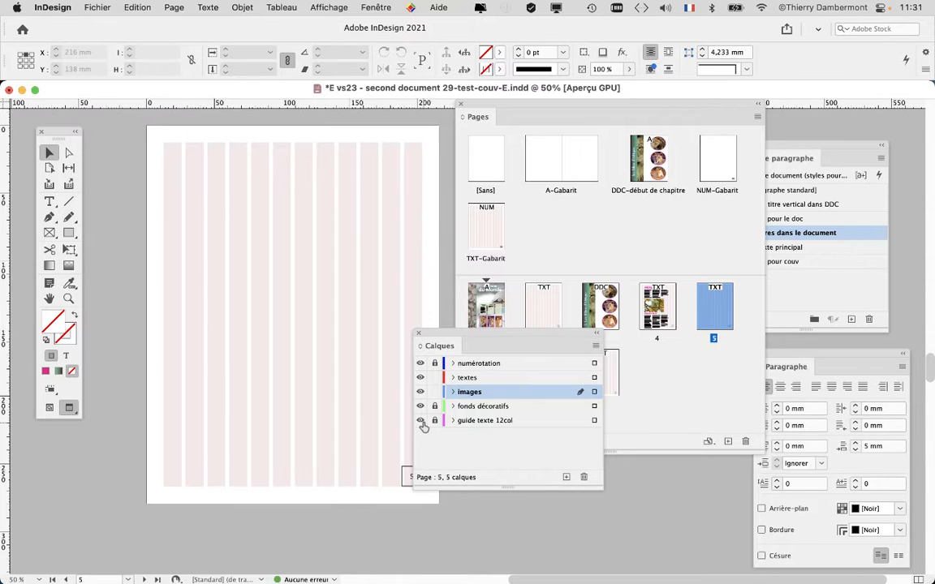
left_click_drag(406, 299, 670, 364)
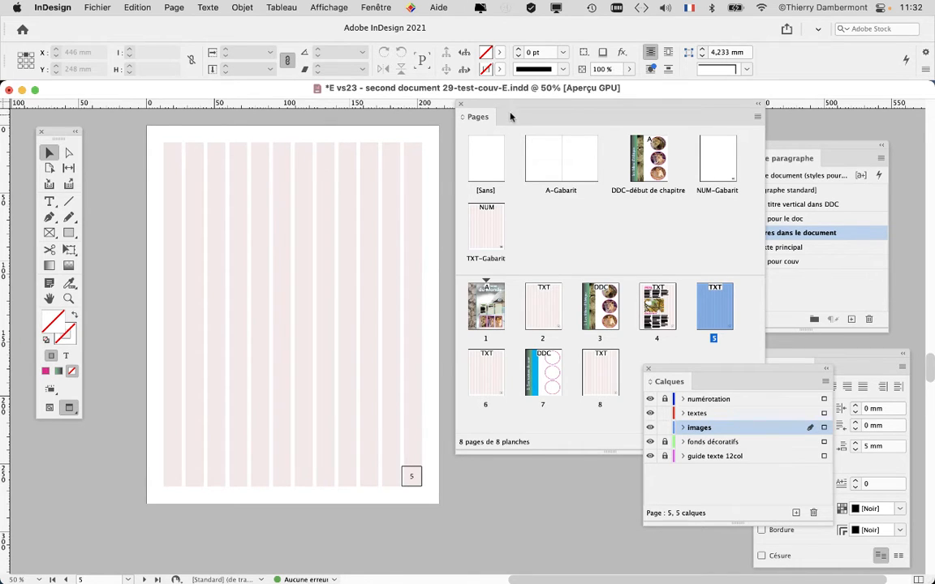
left_click_drag(734, 383, 876, 302)
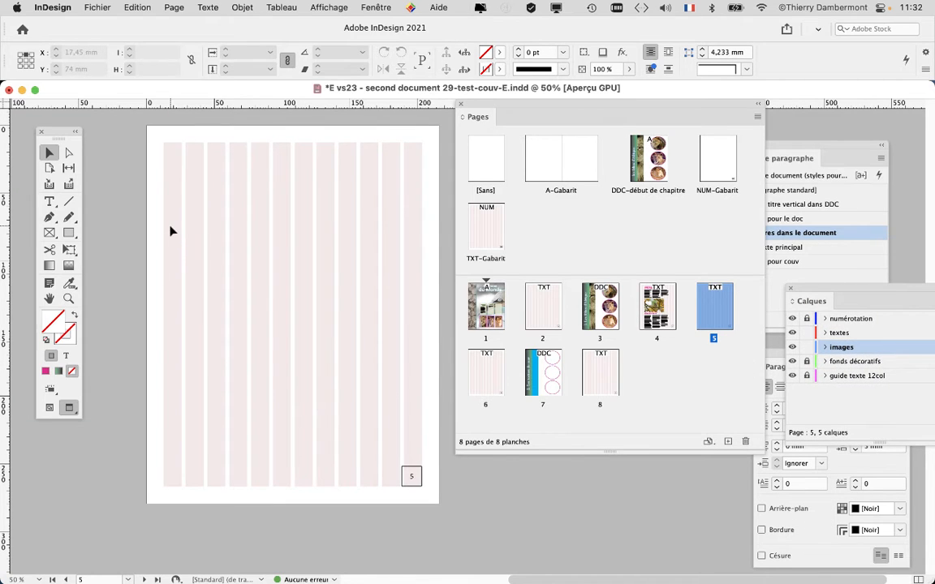
Make the "textes" layer active and move the floating page and layer lists off page 5.
left_click_drag(778, 274, 255, 120)
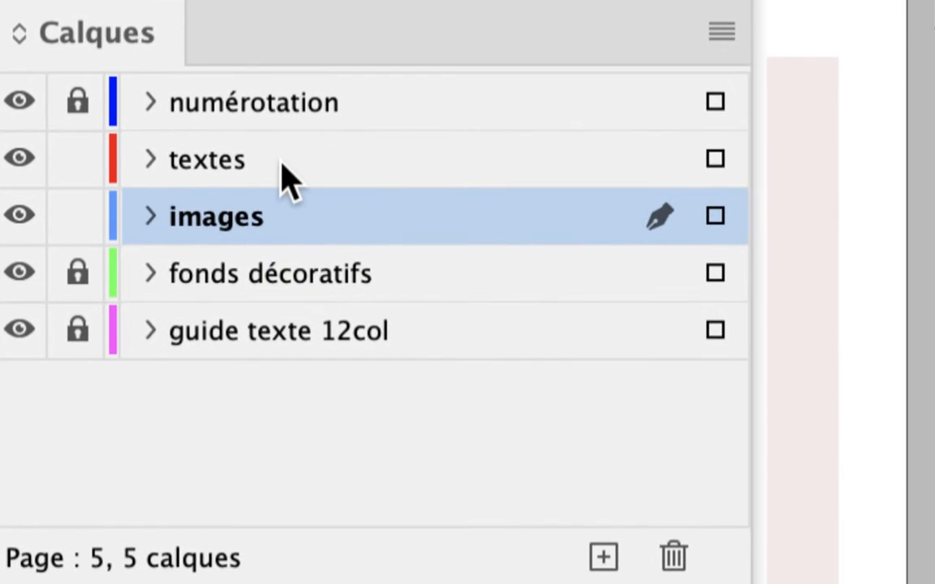
left_click(288, 173)
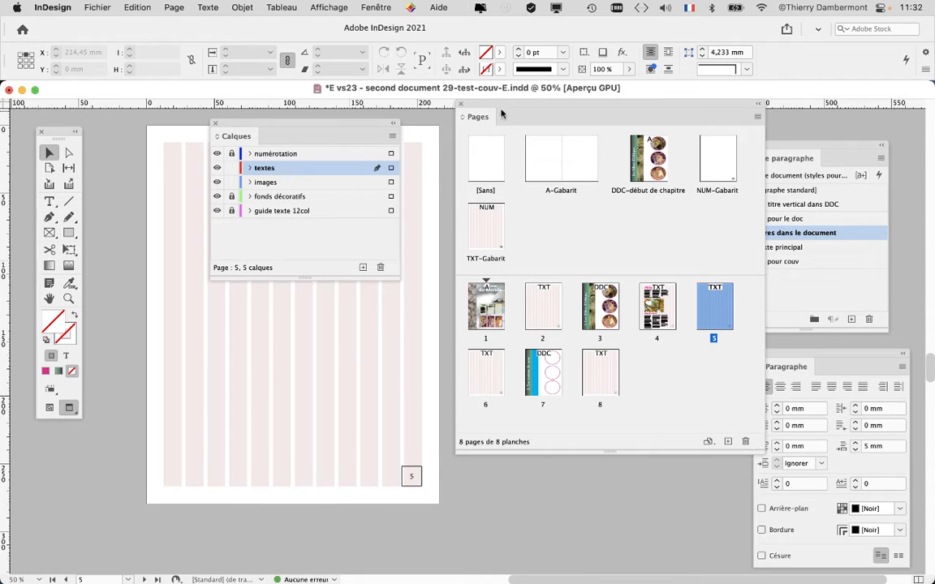
left_click_drag(521, 121, 731, 182)
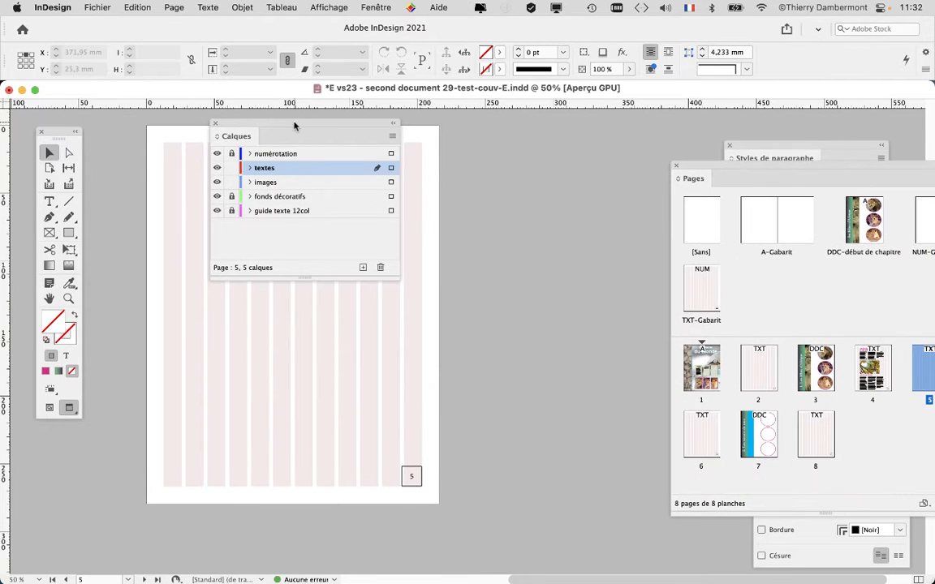
left_click_drag(301, 125, 578, 159)
Draw a text frame about 88 mm wide and 44 mm high in the upper part of page 5 and switch to Normal screen mode.
scroll(157, 207, "up", 1)
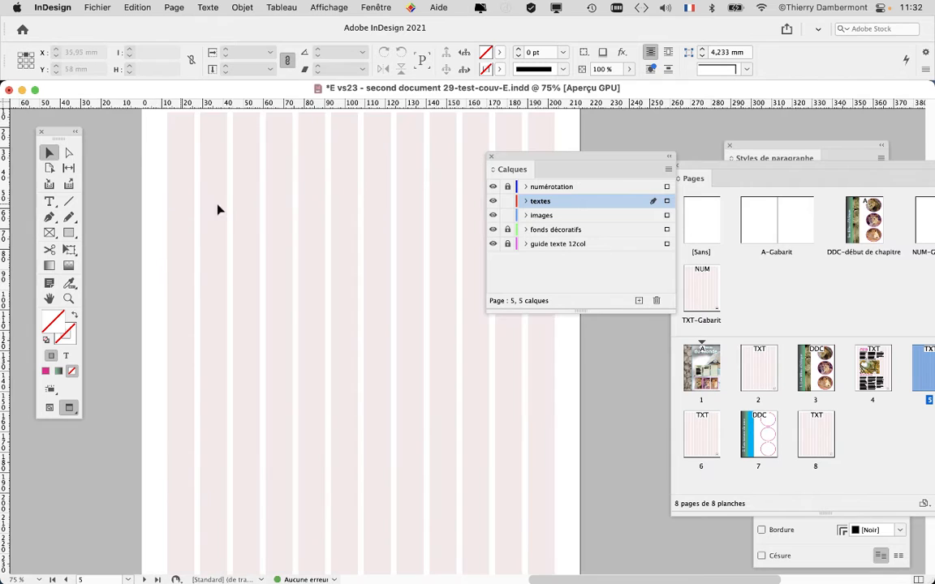
scroll(184, 255, "right", 2)
scroll(146, 228, "up", 1)
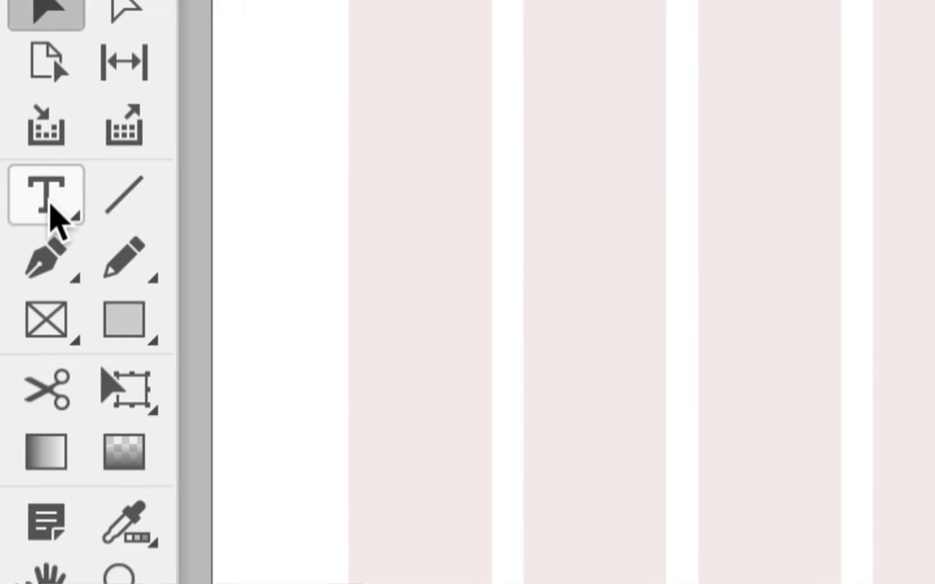
left_click(50, 207)
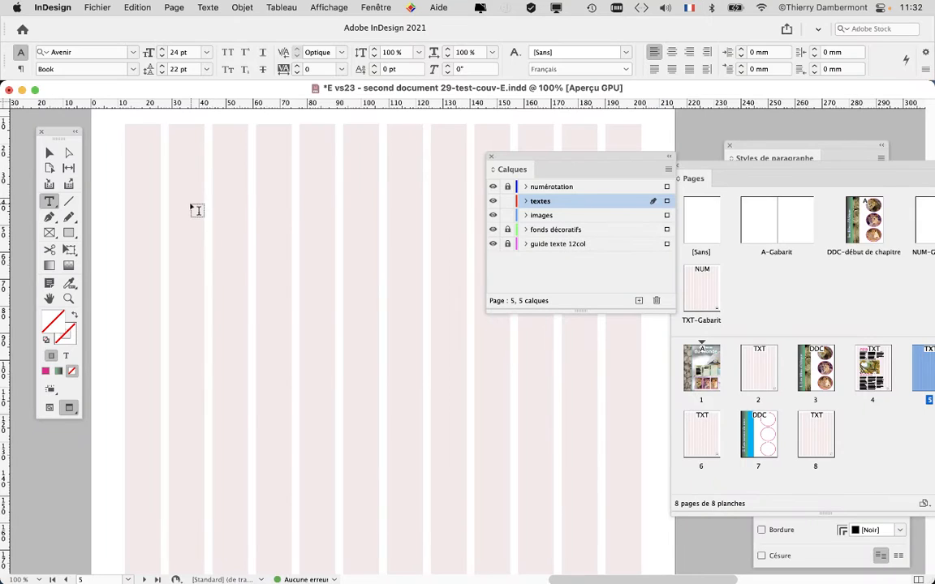
left_click_drag(192, 206, 413, 348)
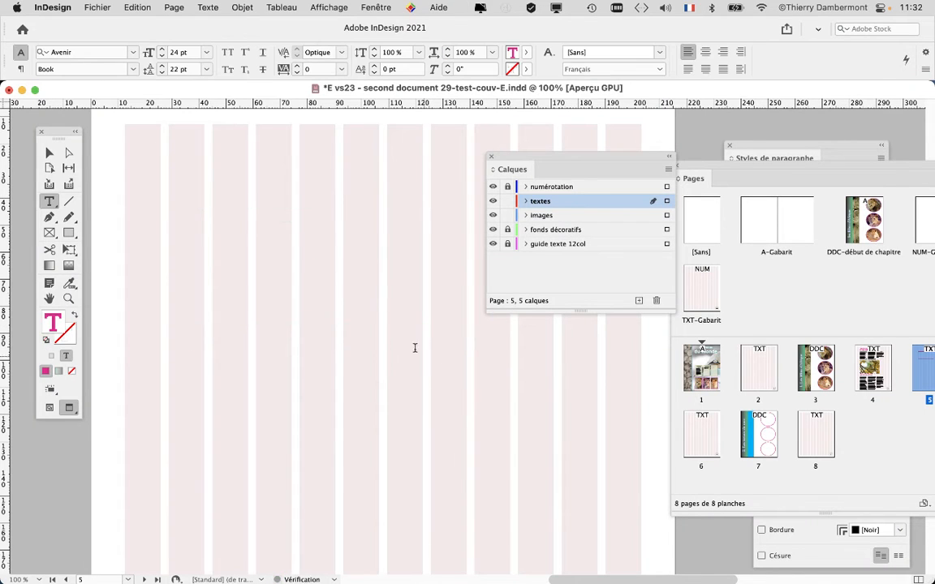
left_click(50, 153)
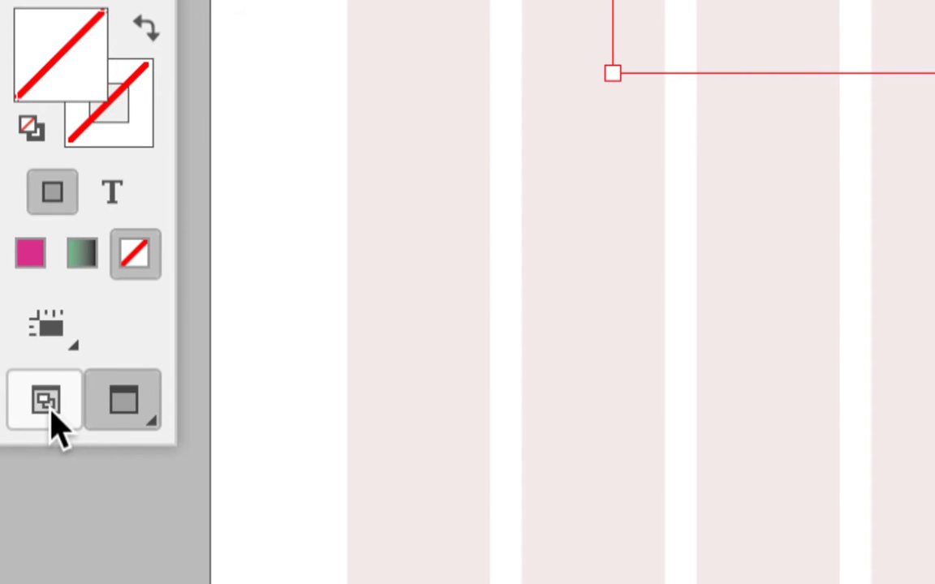
left_click(51, 410)
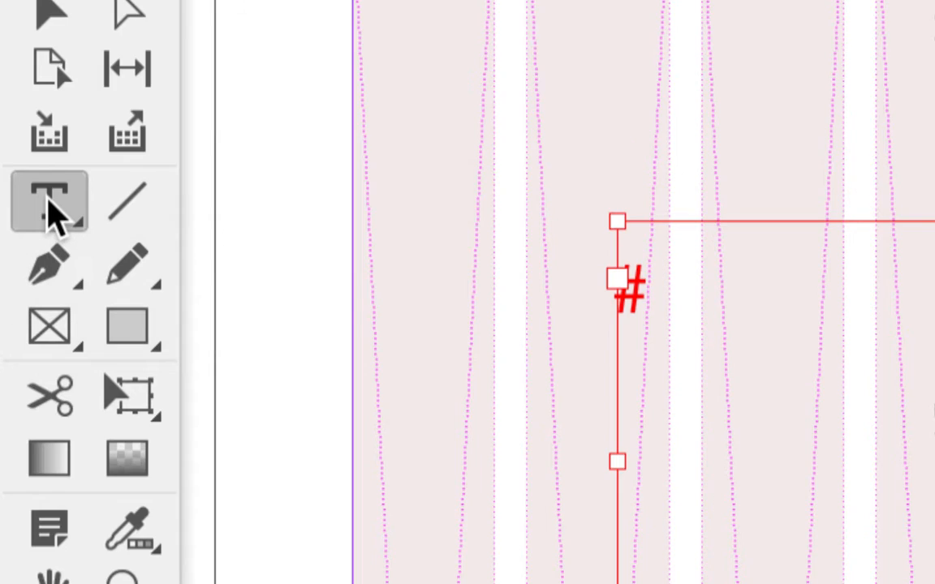
Enter the title "Les coyotes" in the new text frame.
left_click(51, 215)
left_click(661, 300)
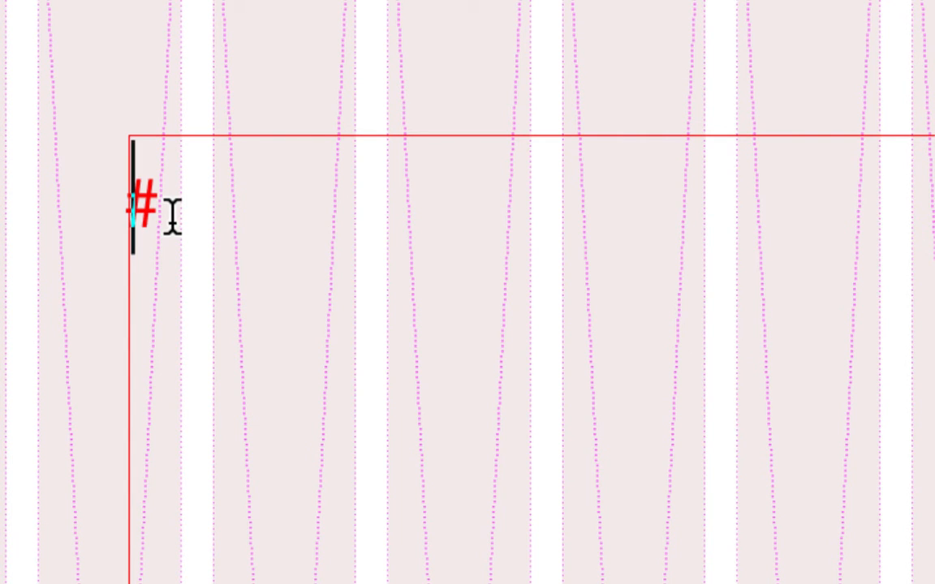
type("Les c")
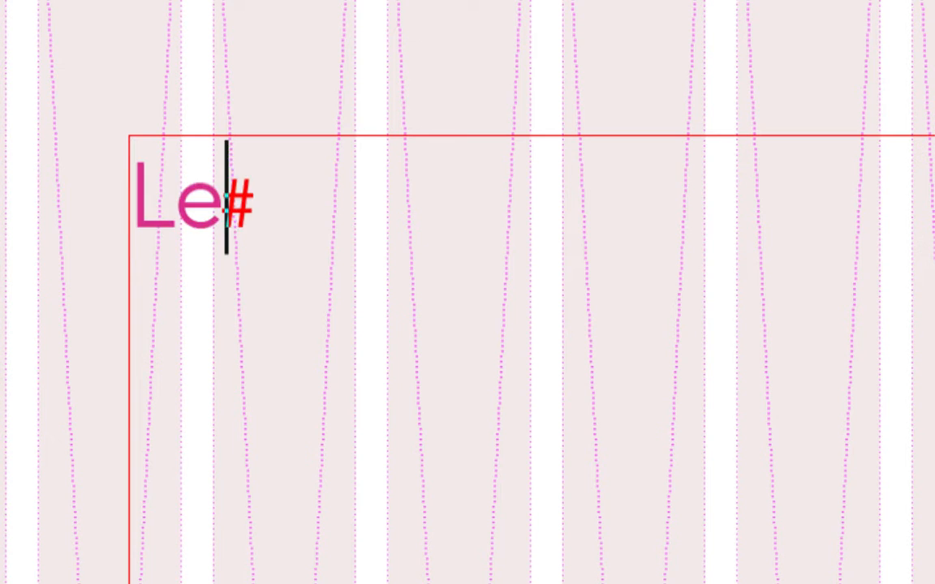
type("oyotes")
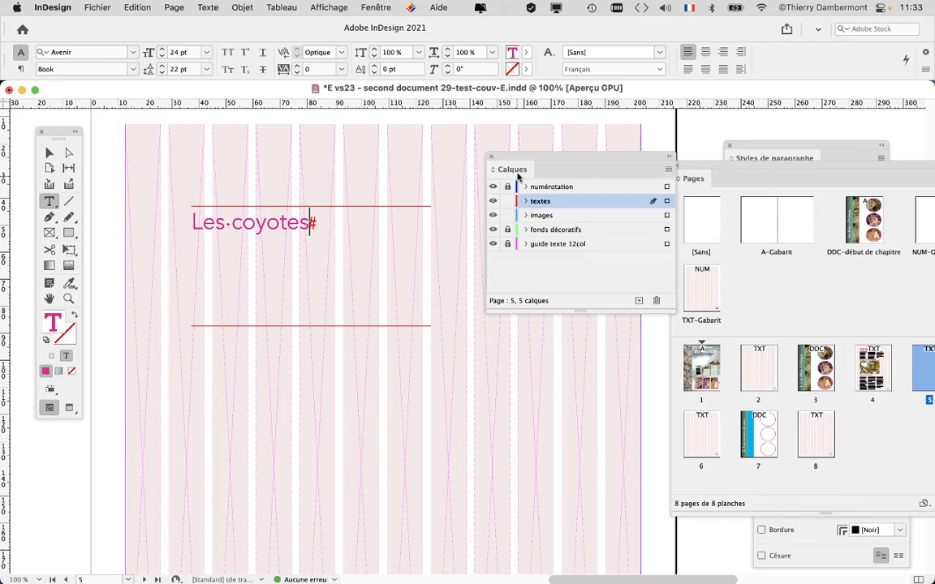
Bring the paragraph styles list into view and move it and the layer list clear of the title frame.
left_click_drag(530, 156, 170, 311)
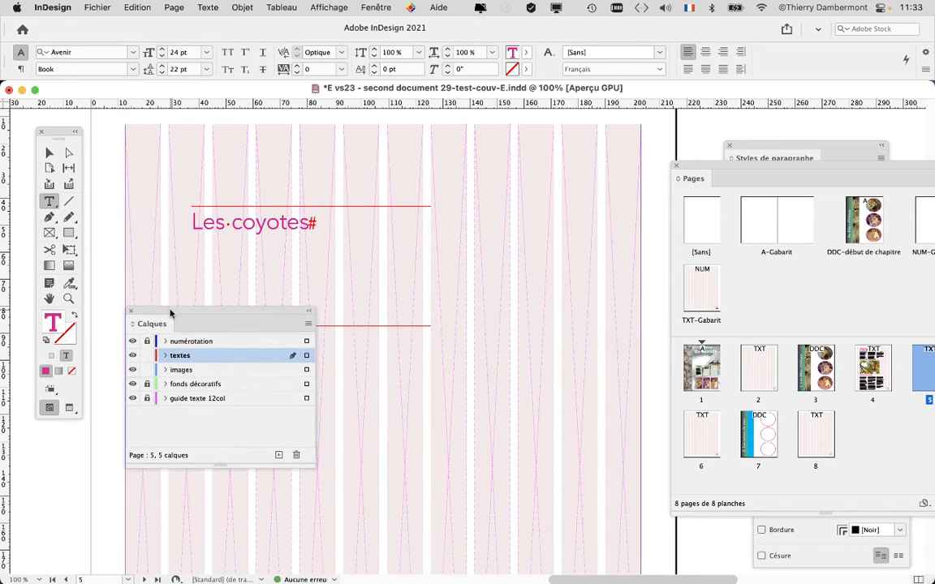
left_click(208, 7)
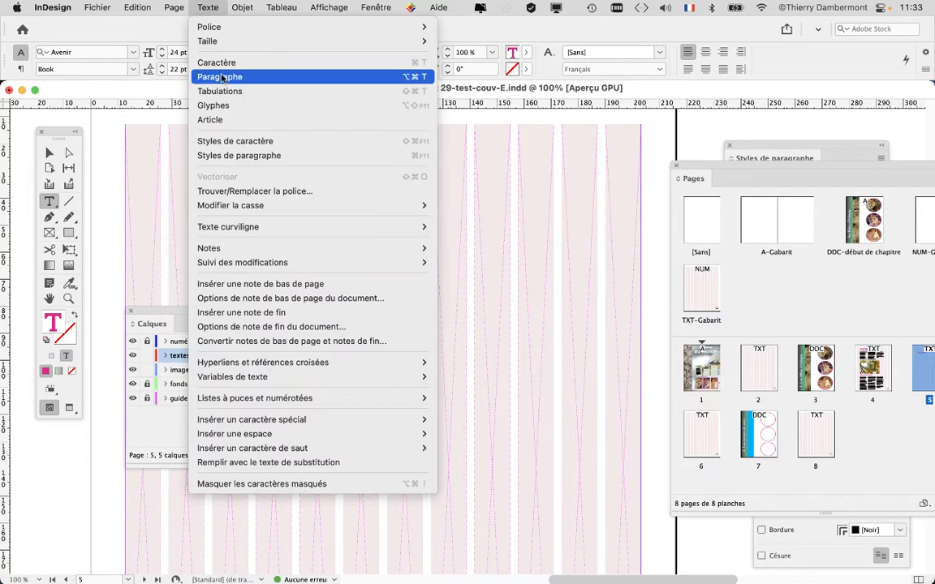
left_click(238, 155)
left_click_drag(759, 152, 469, 152)
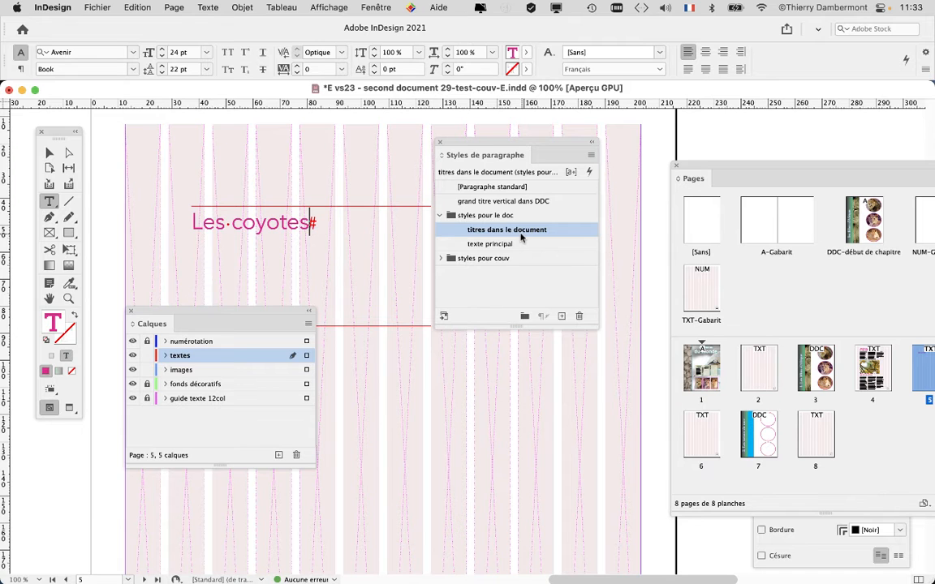
left_click_drag(467, 154, 669, 134)
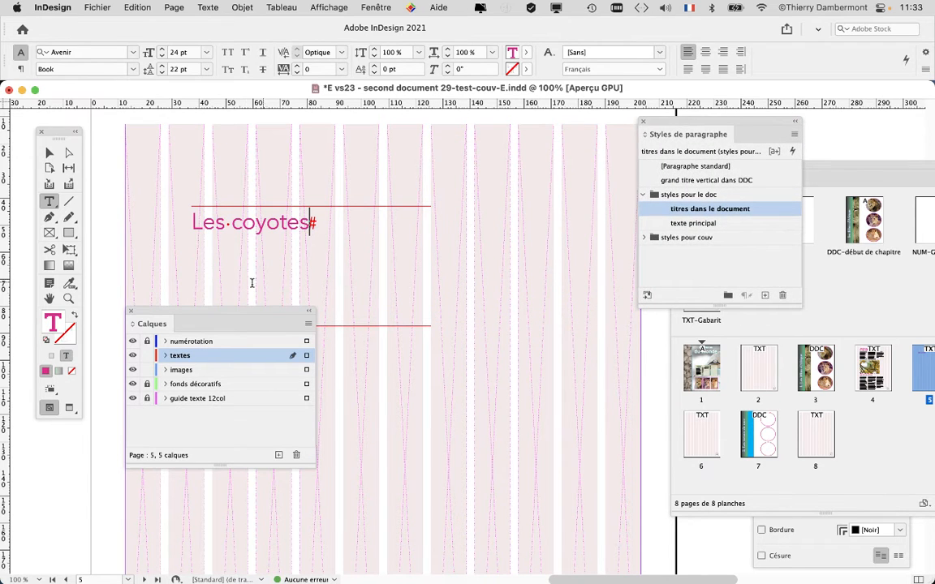
left_click_drag(238, 313, 144, 456)
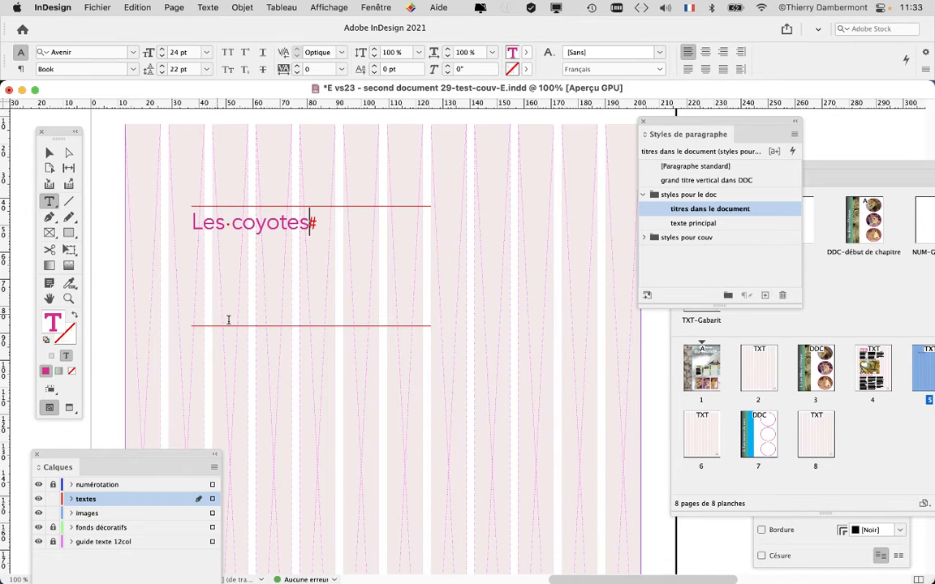
Shrink the "Les coyotes" frame to fit its text and deselect it.
scroll(234, 325, "down", 1)
scroll(237, 329, "down", 4)
scroll(231, 302, "up", 5)
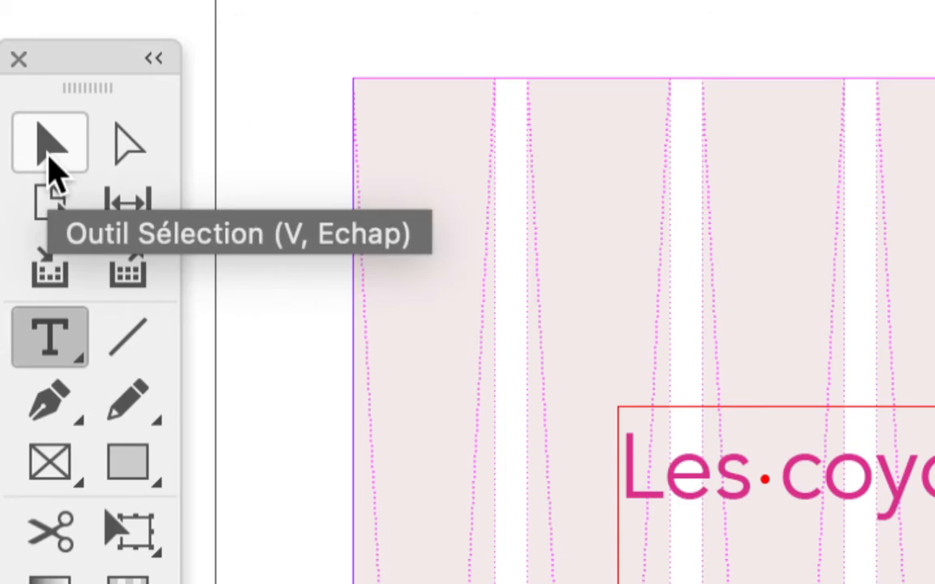
left_click(51, 163)
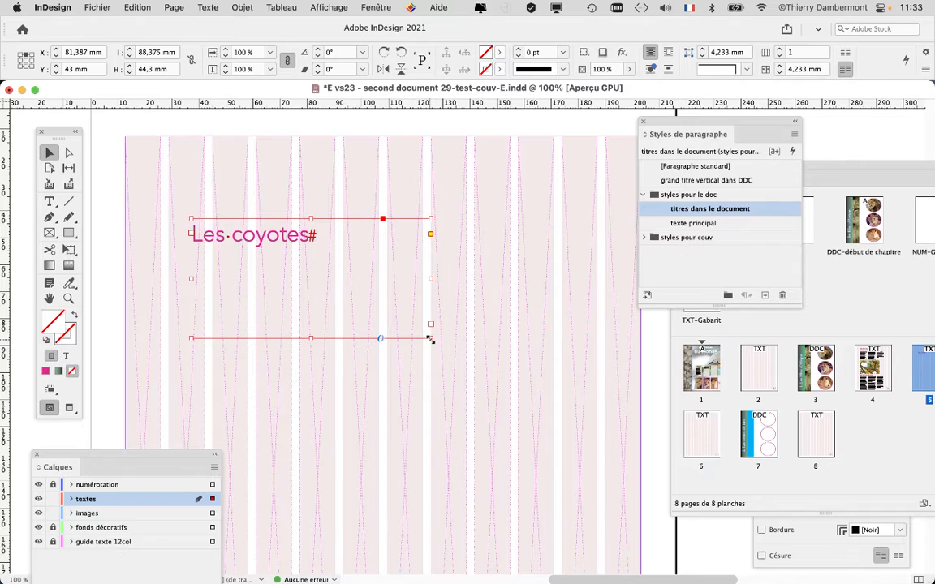
double_click(430, 340)
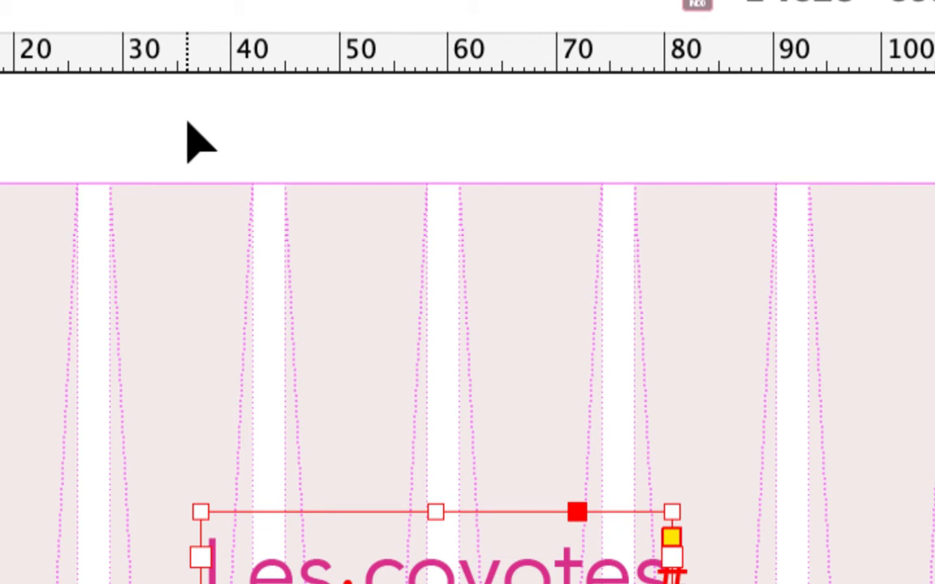
left_click(187, 122)
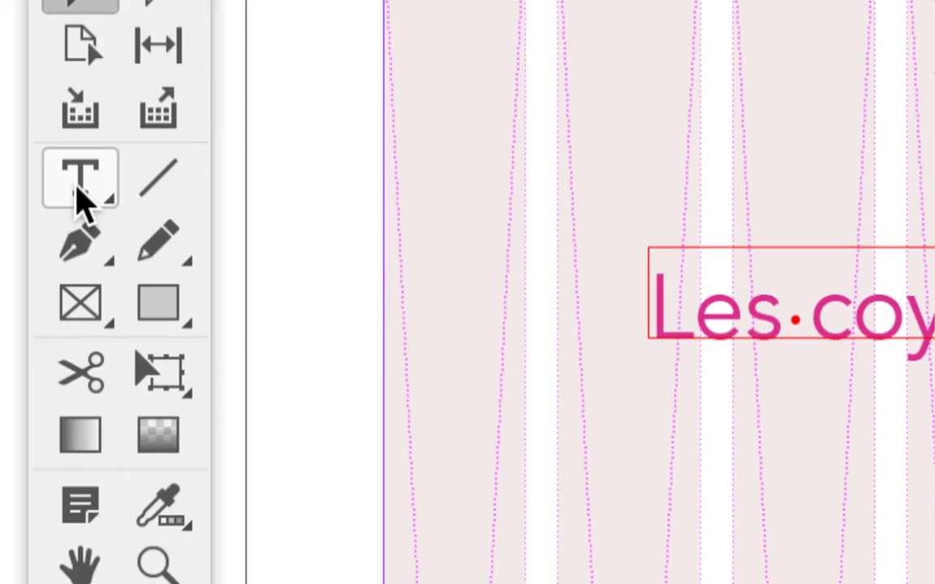
Draw a second text frame below the "Les coyotes" title, from the third to the seventh guide column.
left_click(81, 195)
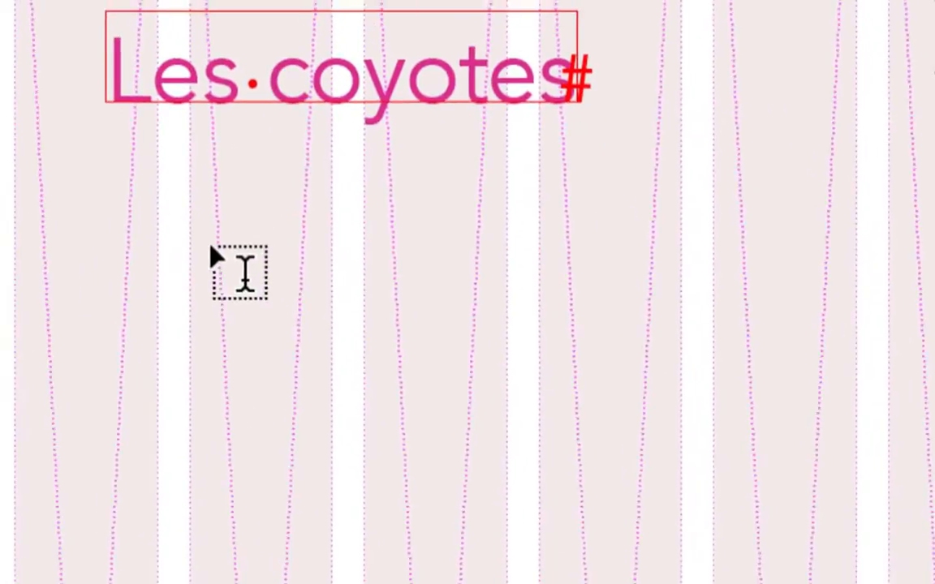
left_click_drag(213, 257, 354, 349)
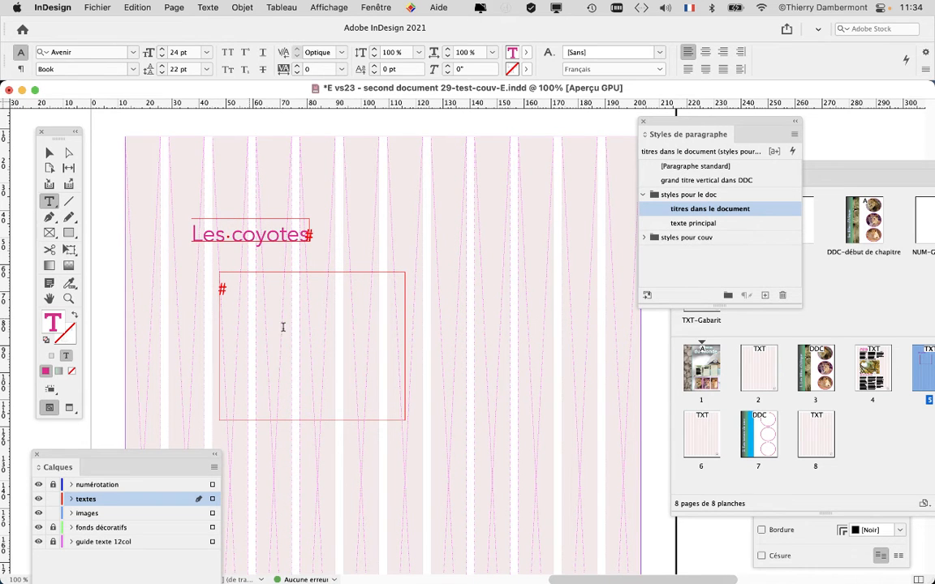
key("Escape")
Switch to Firefox and open a new browser tab.
key("super+Tab")
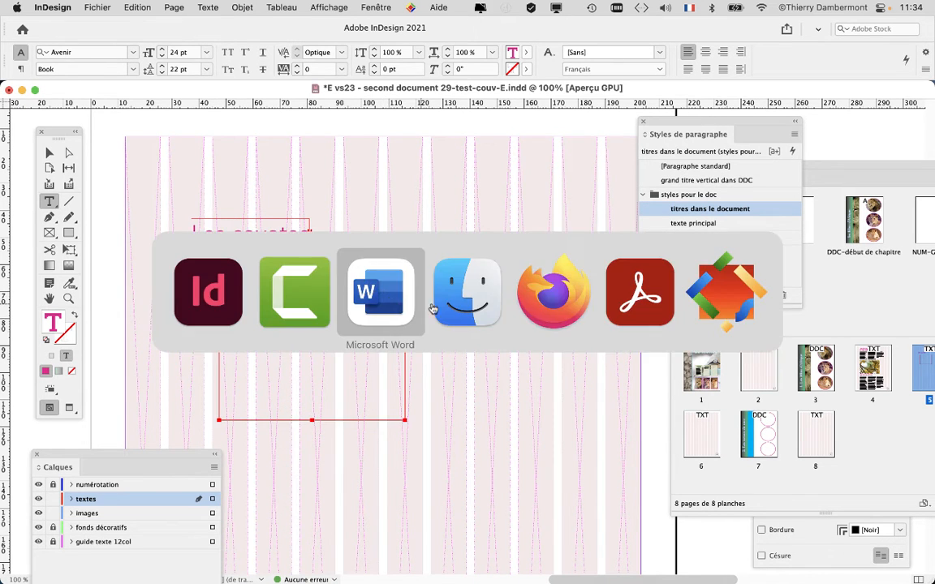
left_click(536, 289)
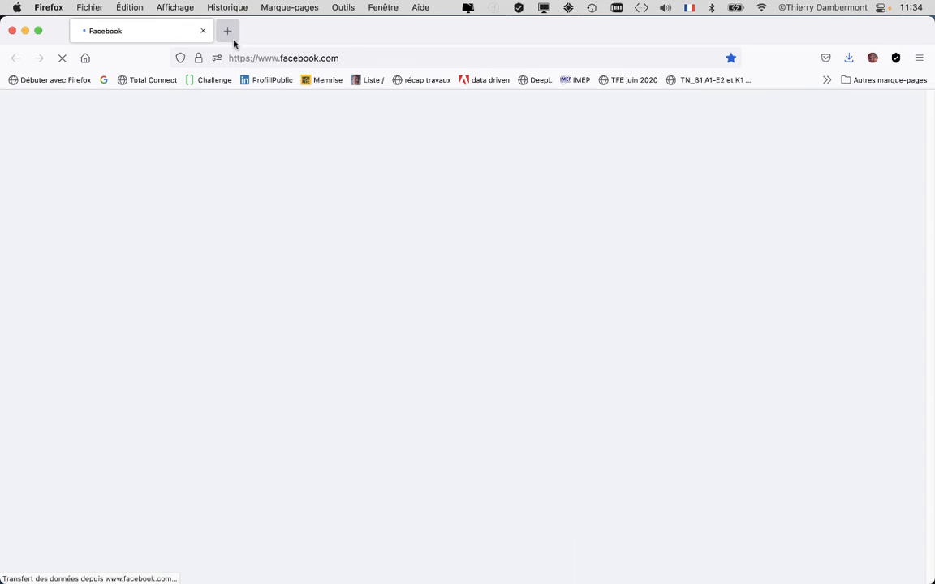
left_click(227, 31)
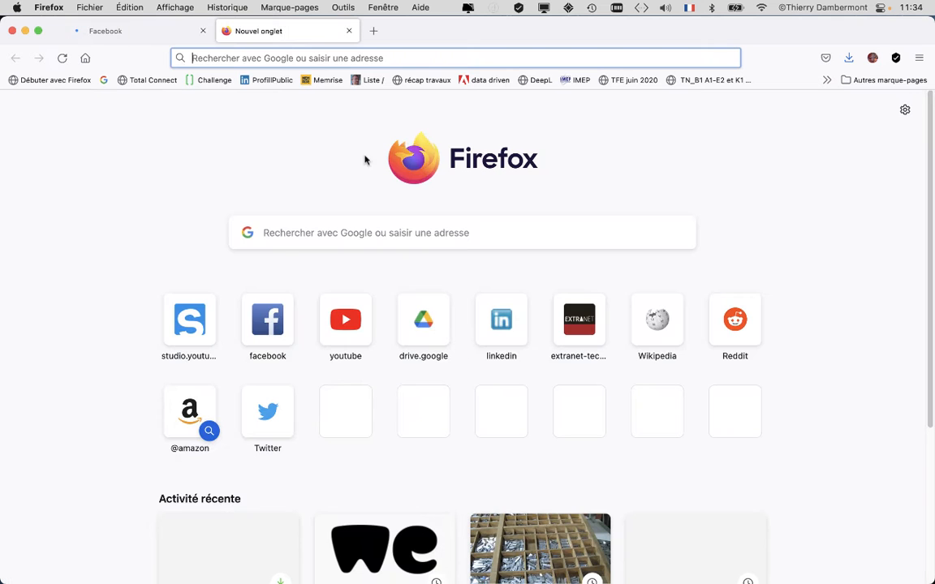
Search Google for "coyote wikipedia" and open the French Wikipedia article "Coyote".
left_click(280, 233)
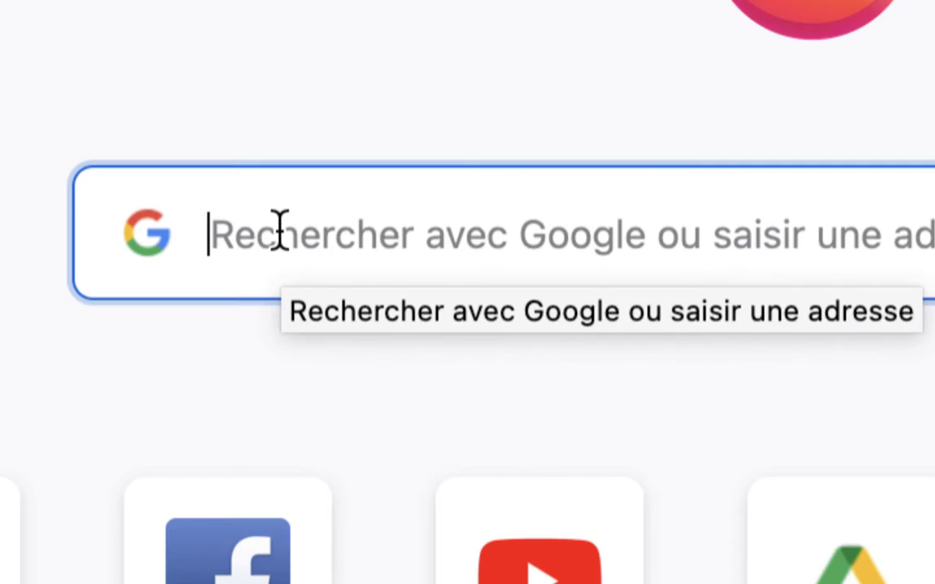
type("coyote")
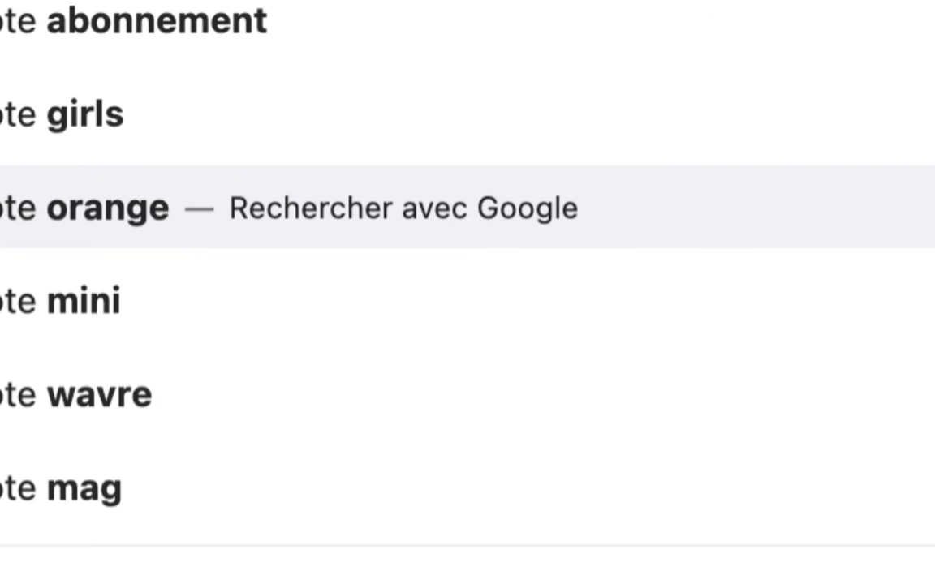
type(" wikipedia")
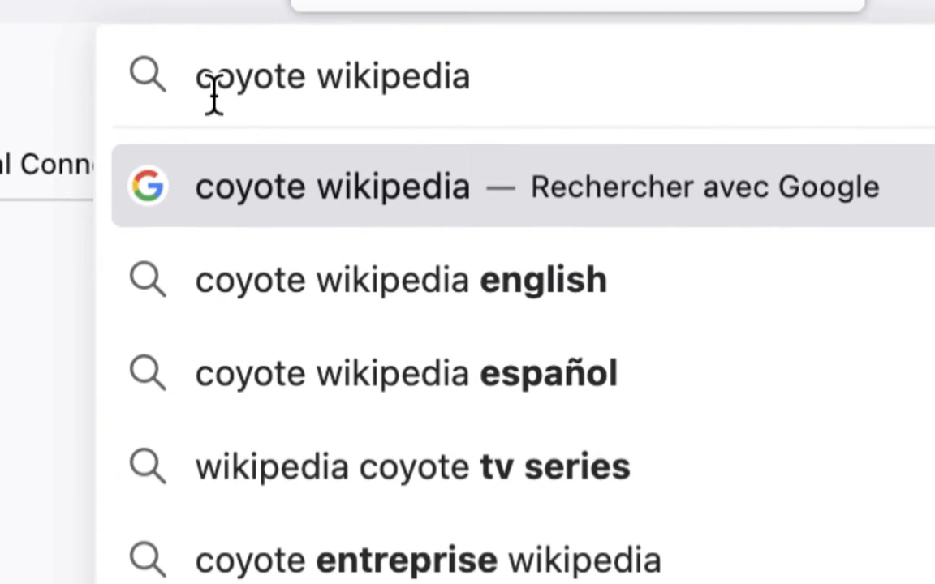
key("Return")
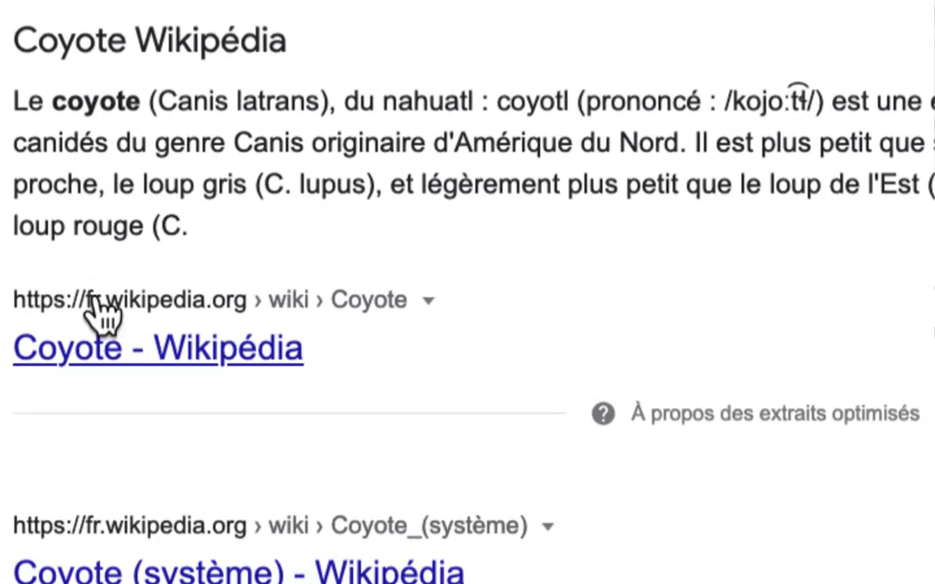
left_click(97, 349)
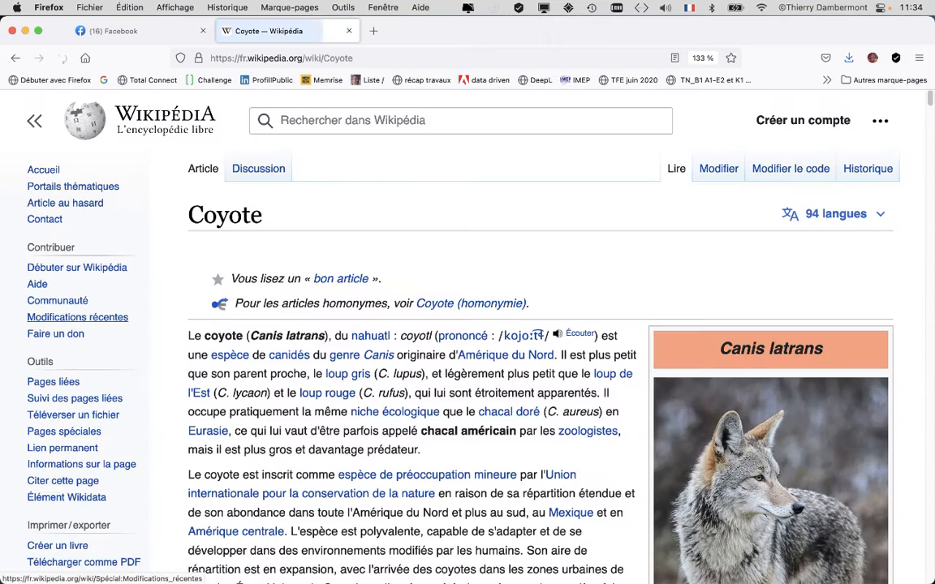
Copy the article's two introductory paragraphs from "Le coyote est inscrit comme espèce" through "un certain pourcentage d'ADN de coyote.".
scroll(77, 318, "down", 3)
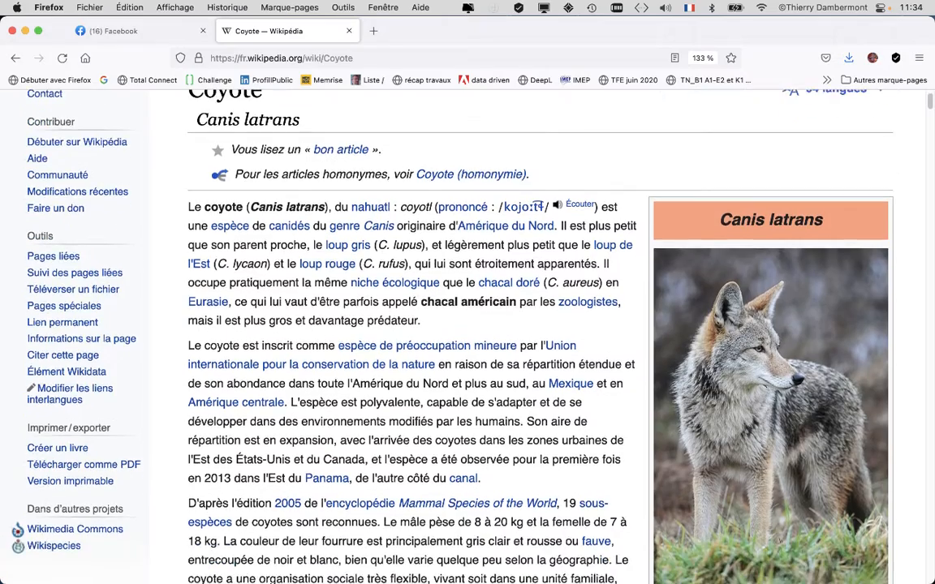
scroll(406, 325, "down", 2)
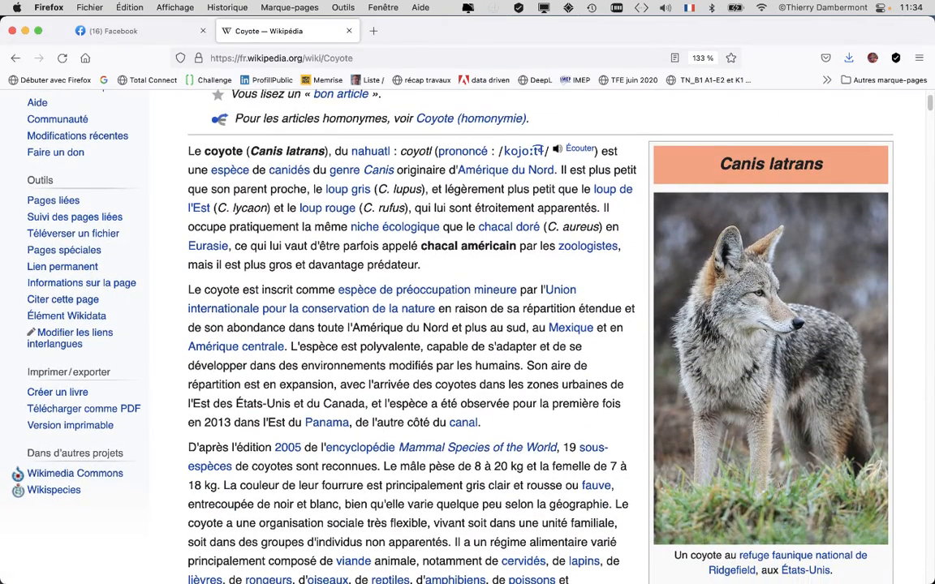
scroll(405, 325, "down", 1)
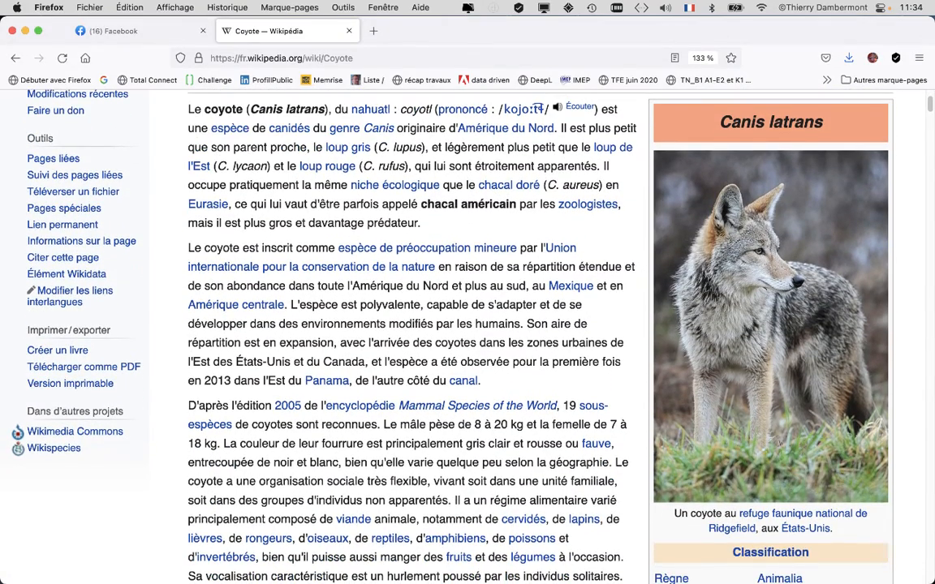
scroll(309, 243, "down", 2)
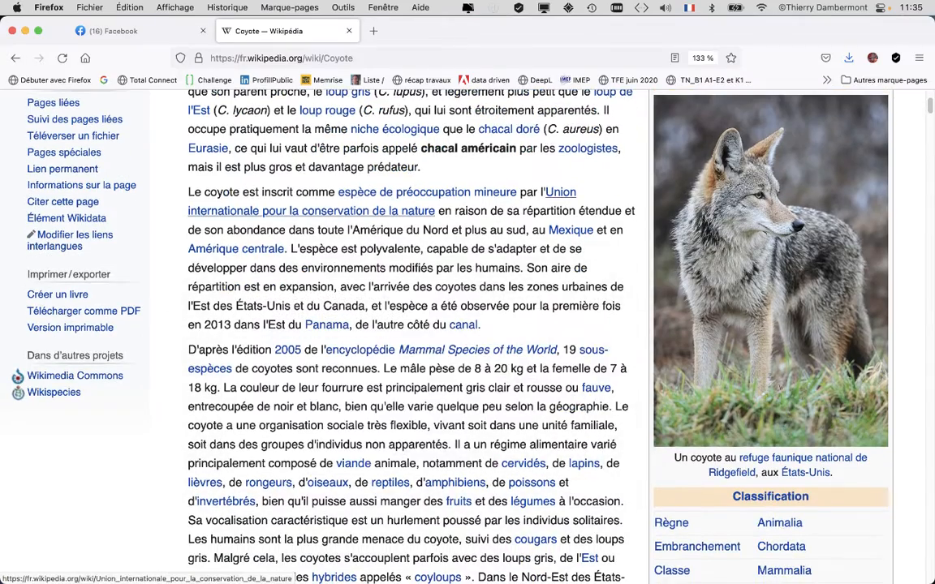
scroll(406, 325, "down", 1)
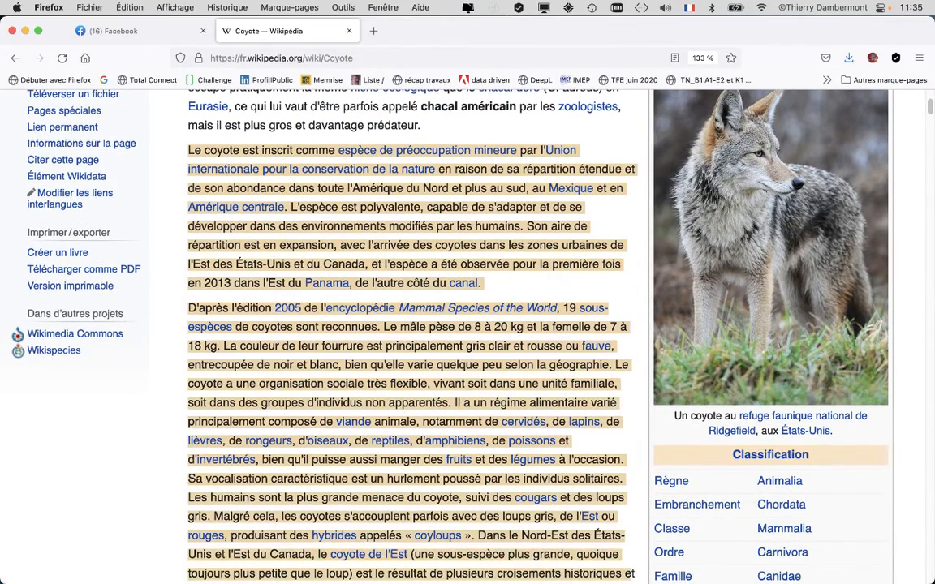
scroll(413, 337, "down", 4)
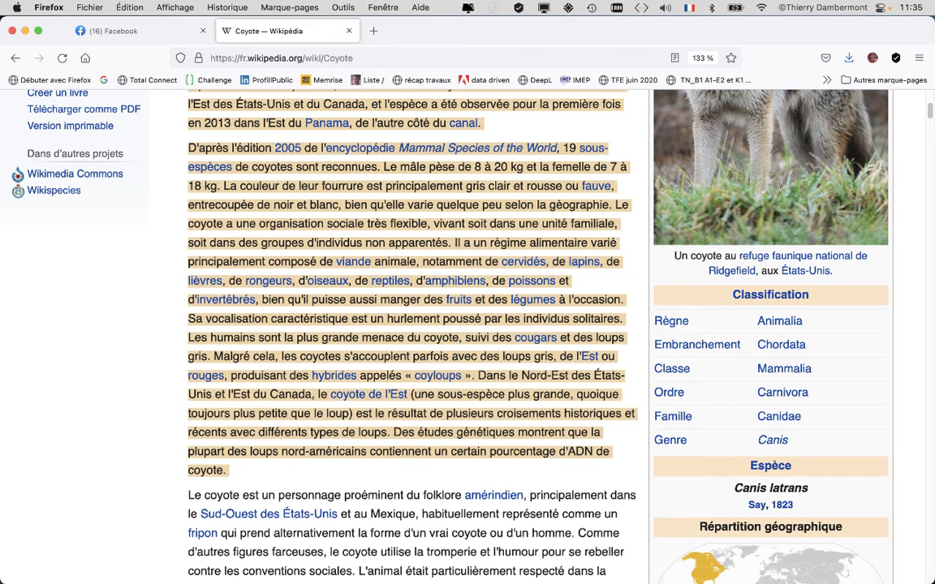
scroll(412, 337, "up", 1)
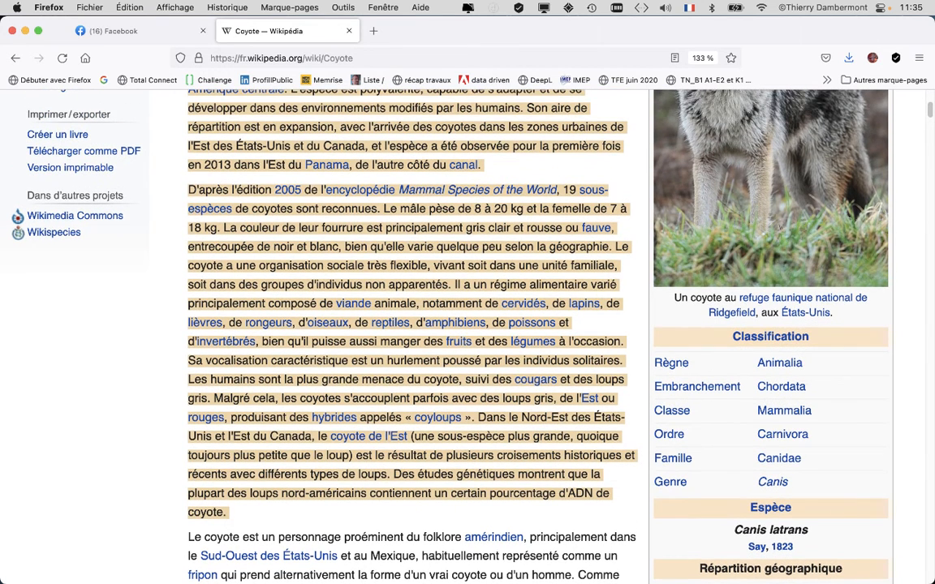
scroll(412, 337, "up", 3)
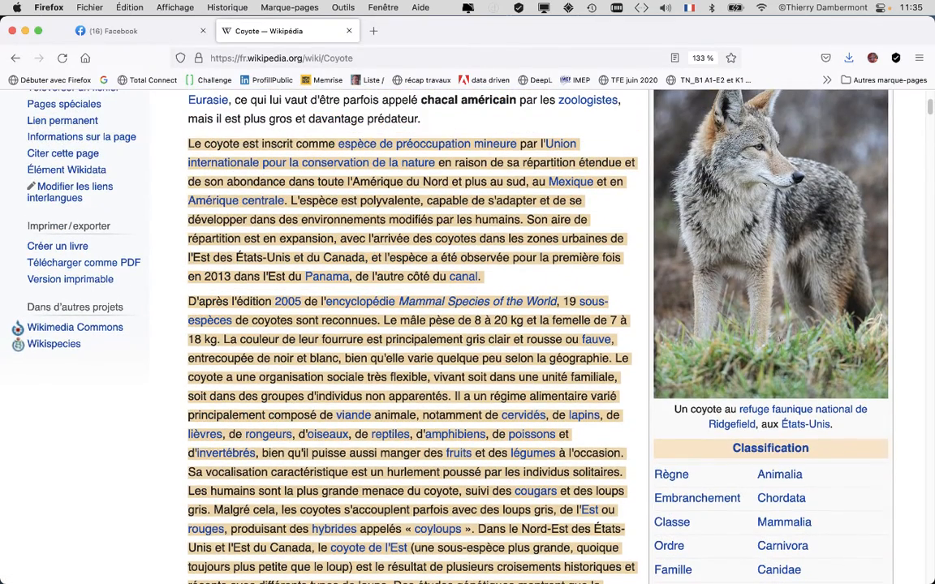
left_click(129, 7)
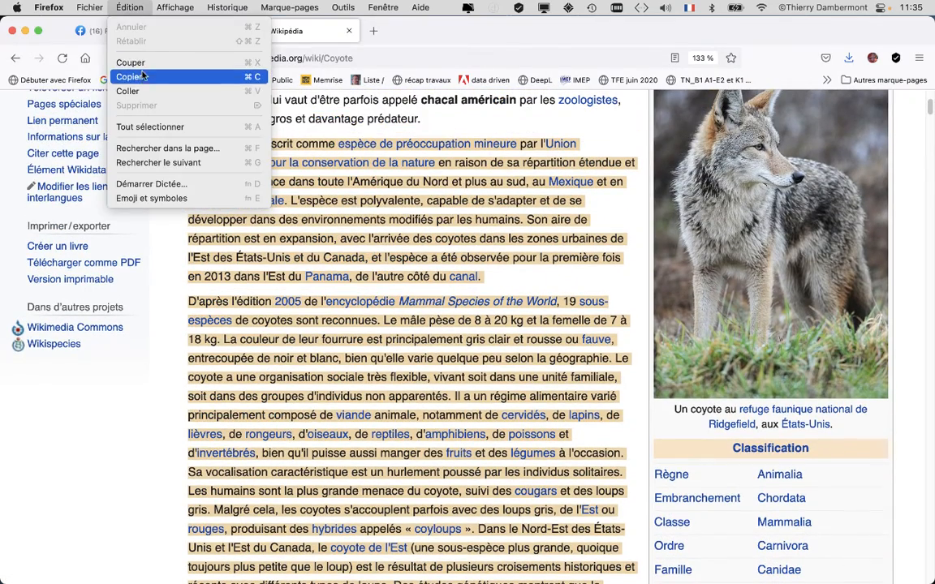
left_click(144, 76)
Switch back to InDesign and paste the copied coyote paragraphs into the empty frame below the title.
key("super+Tab")
key("super+Tab")
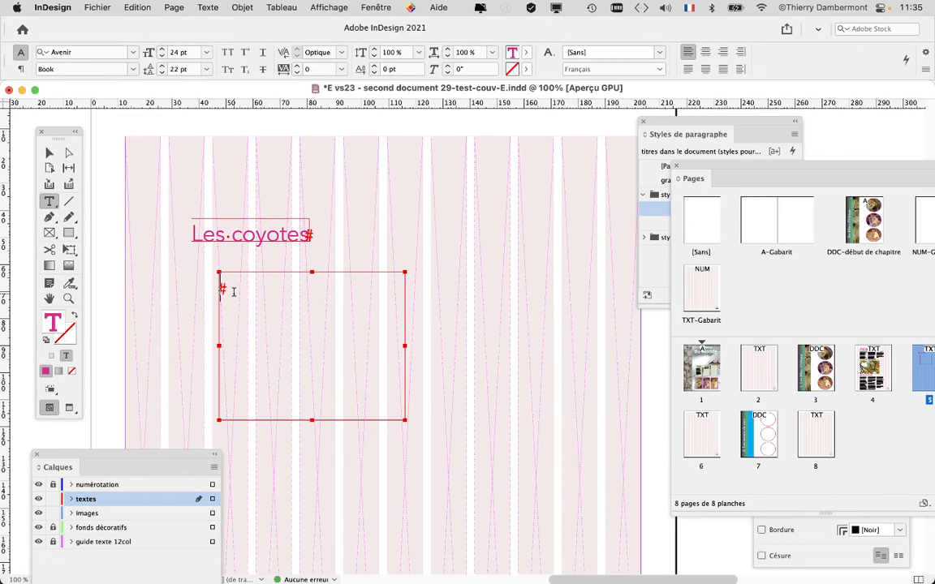
left_click(129, 7)
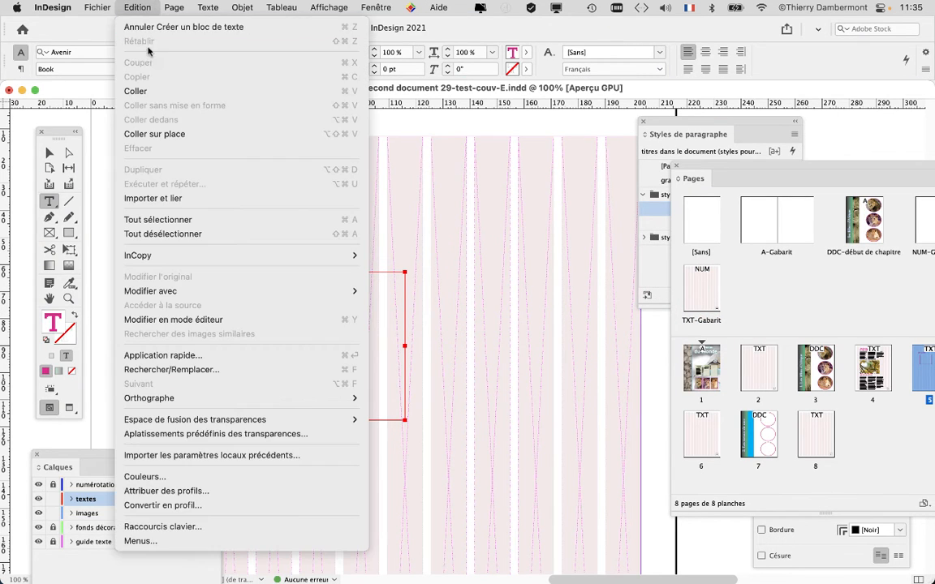
left_click(151, 91)
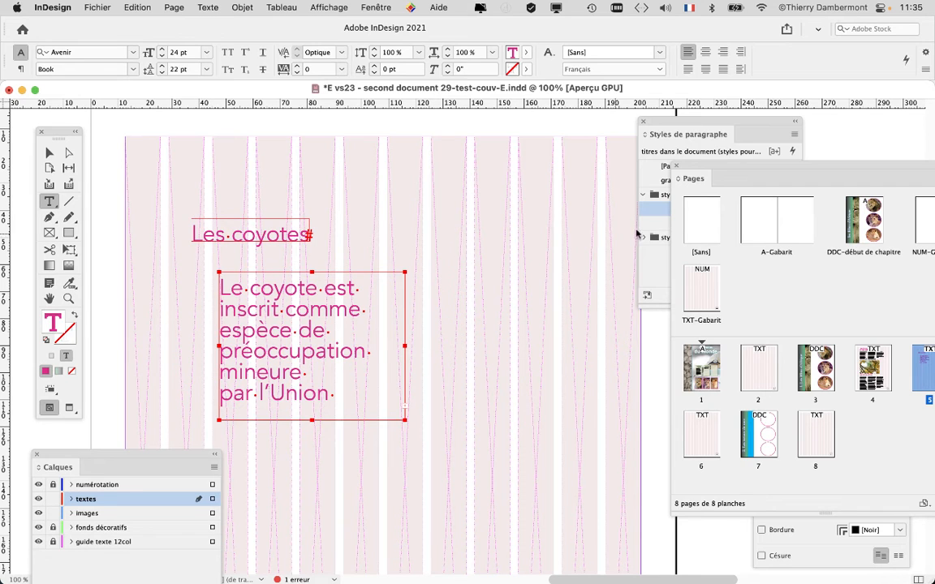
Move the paragraph styles list next to the body text frame and select all of the pasted text.
left_click_drag(650, 134, 438, 204)
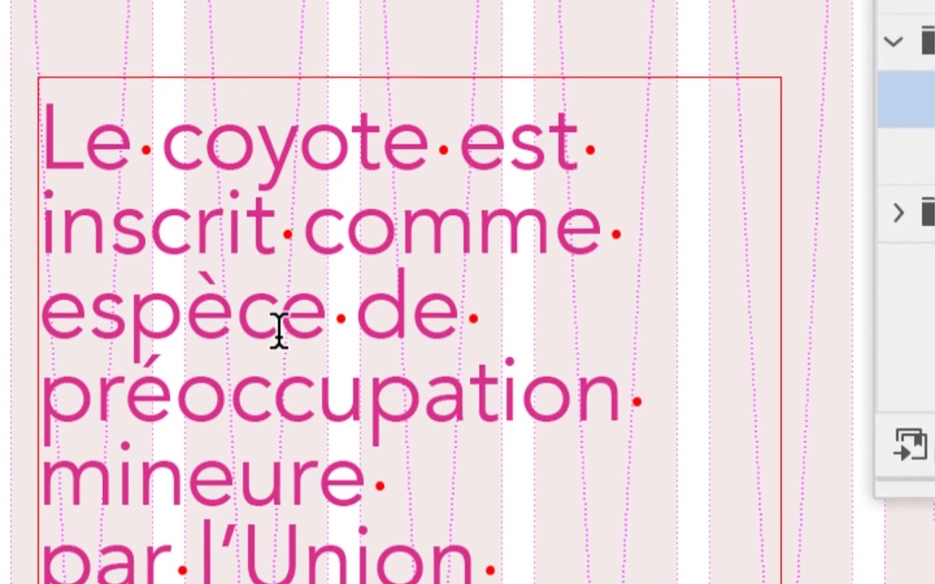
left_click(275, 323)
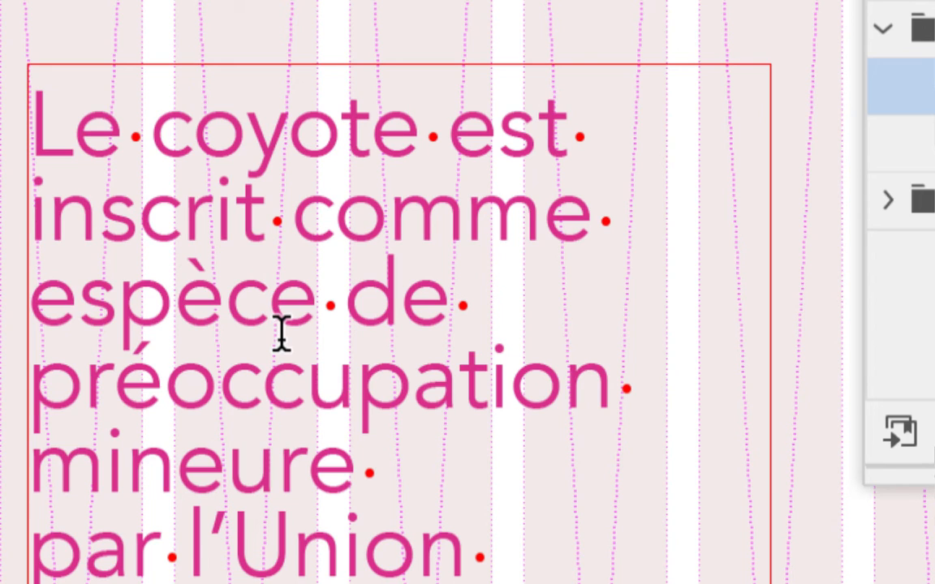
key("ctrl+a")
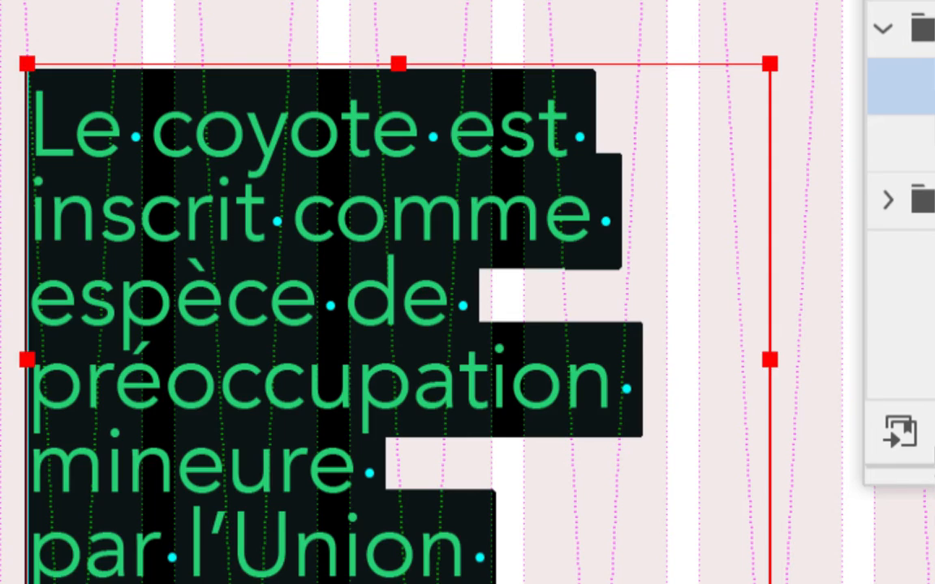